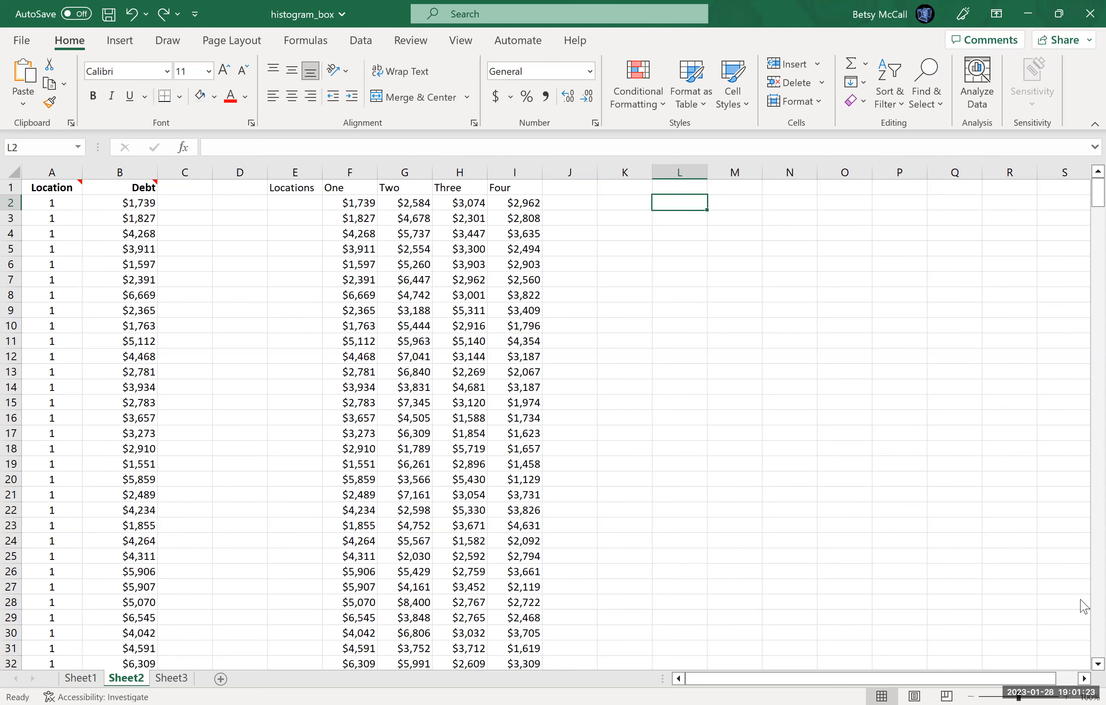
Try a Box and Whisker chart built from the Location and Debt columns (A and B), and undo its insertion.
scroll(1084, 606, "down", 20)
scroll(1084, 606, "down", 20)
scroll(1085, 606, "down", 20)
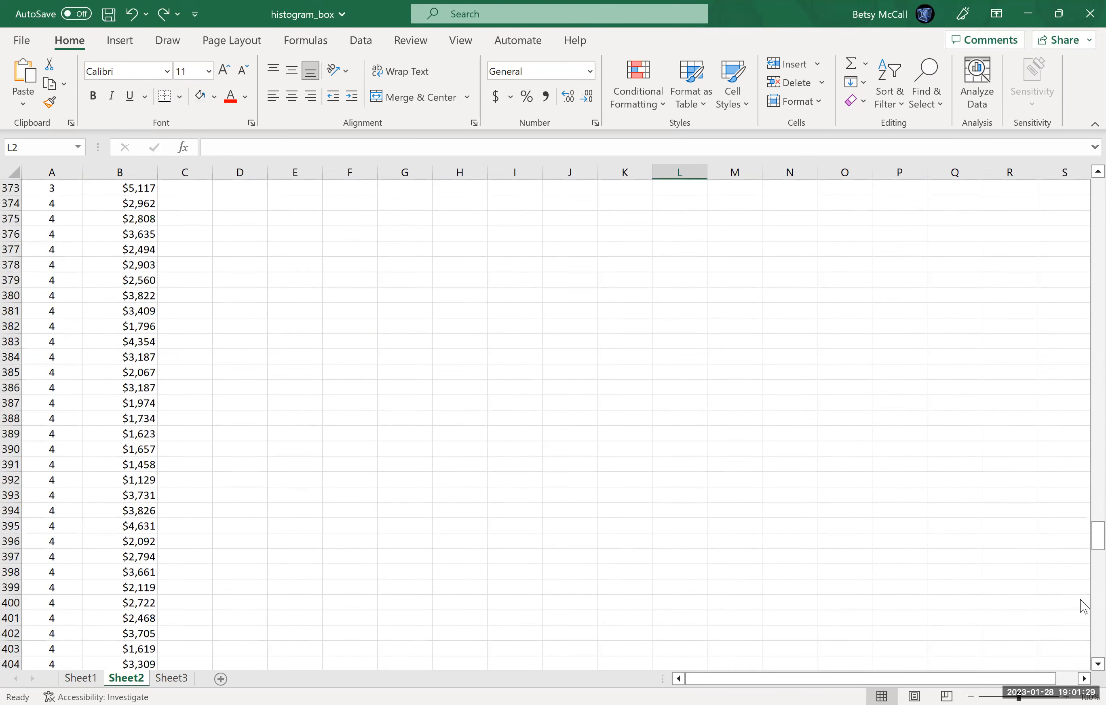
left_click_drag(1081, 218, 1081, 169)
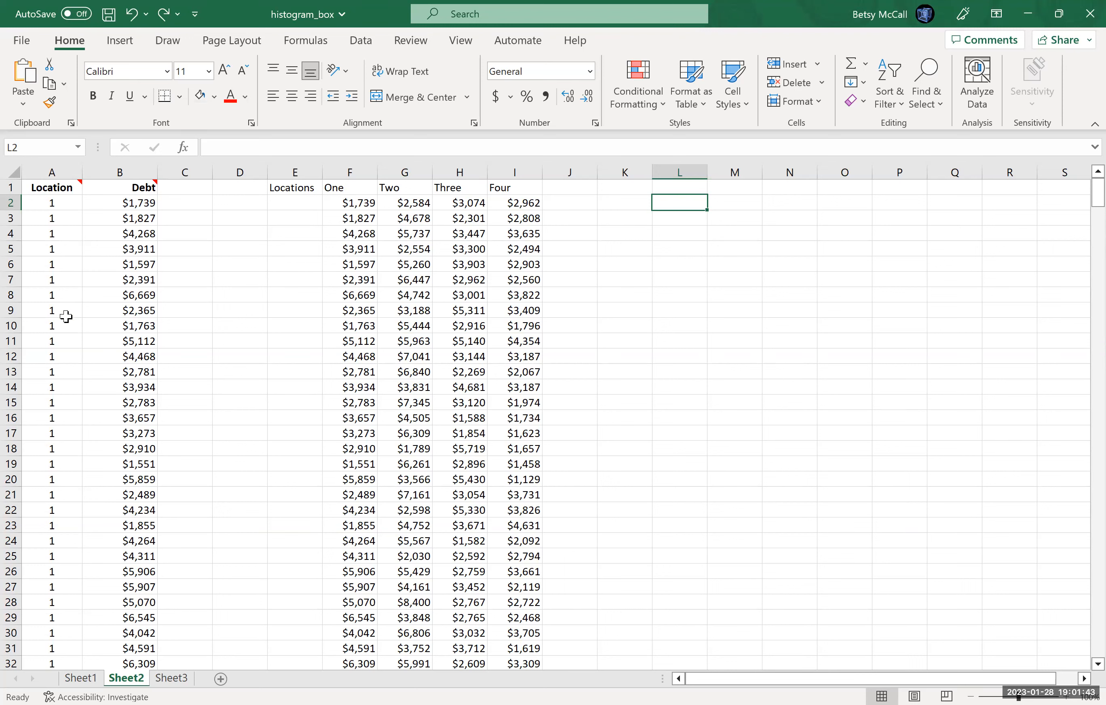
left_click(70, 172)
left_click_drag(93, 165, 137, 226)
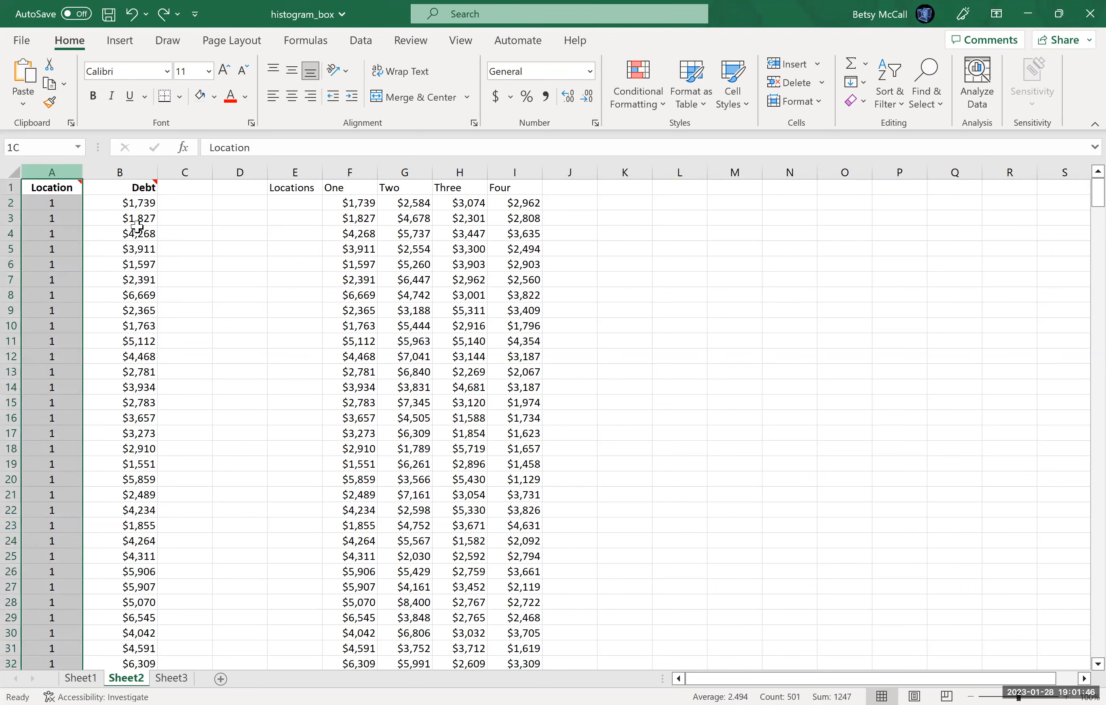
left_click(121, 41)
left_click(383, 97)
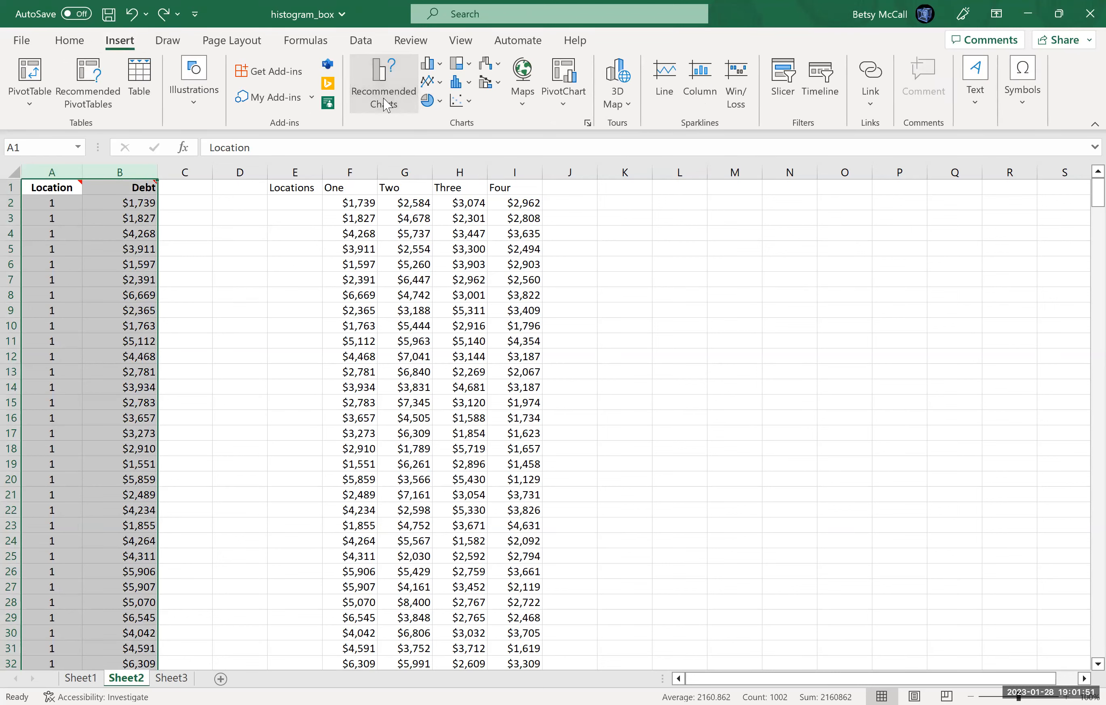
left_click(409, 145)
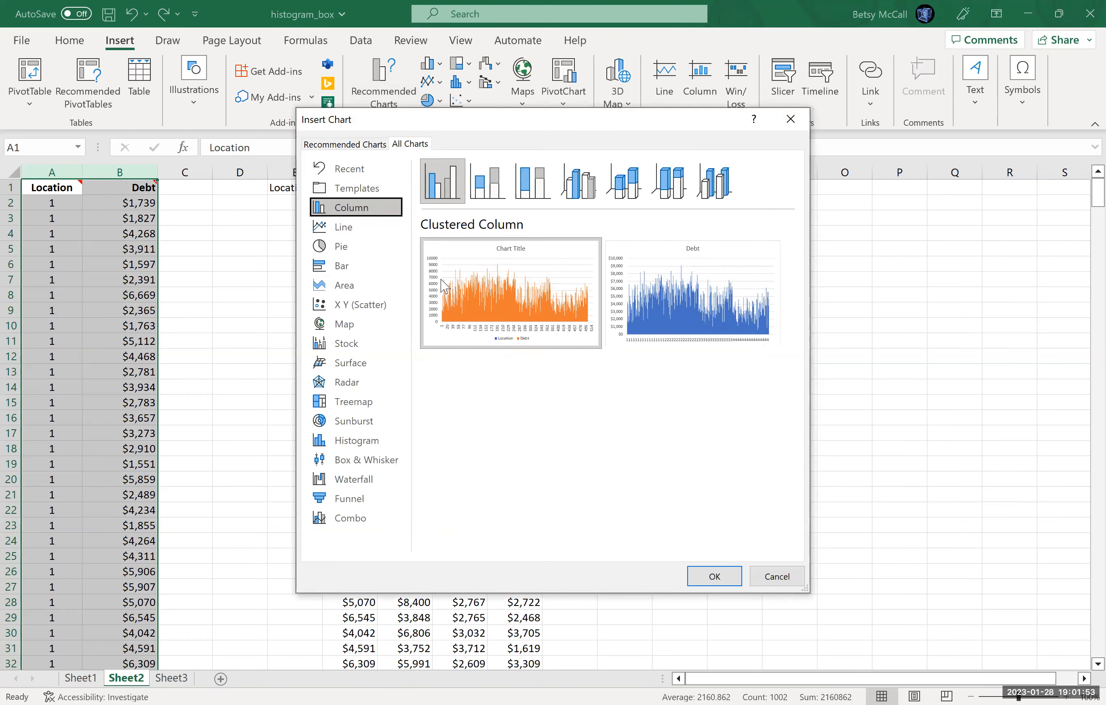
left_click(326, 460)
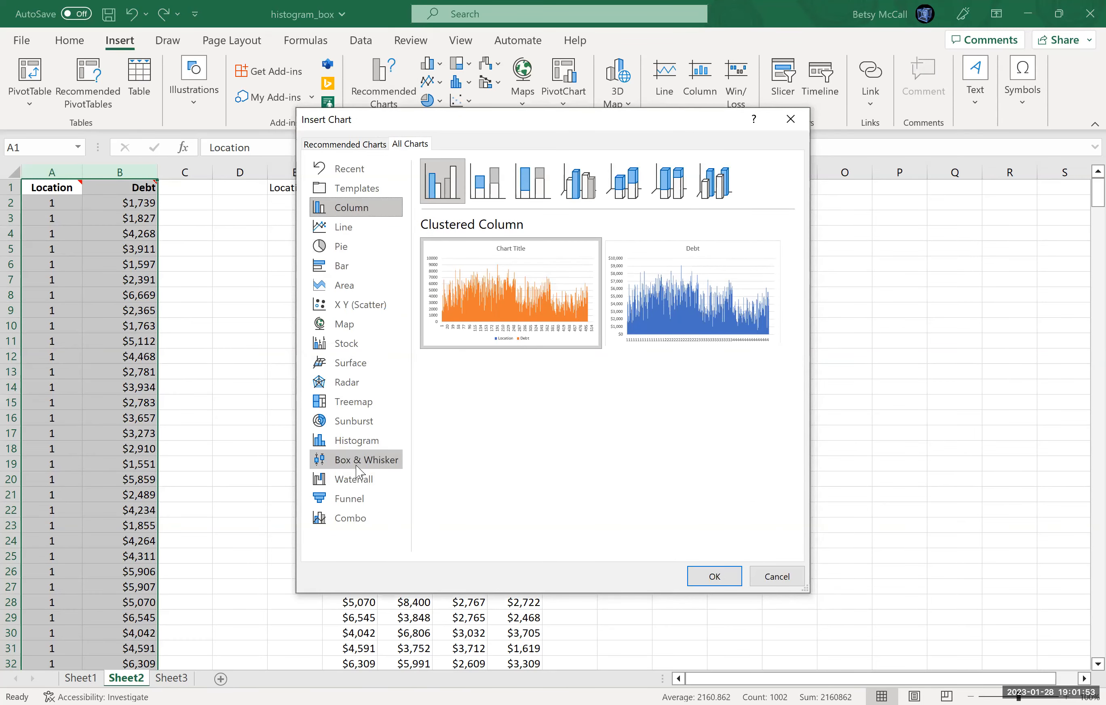
left_click(719, 580)
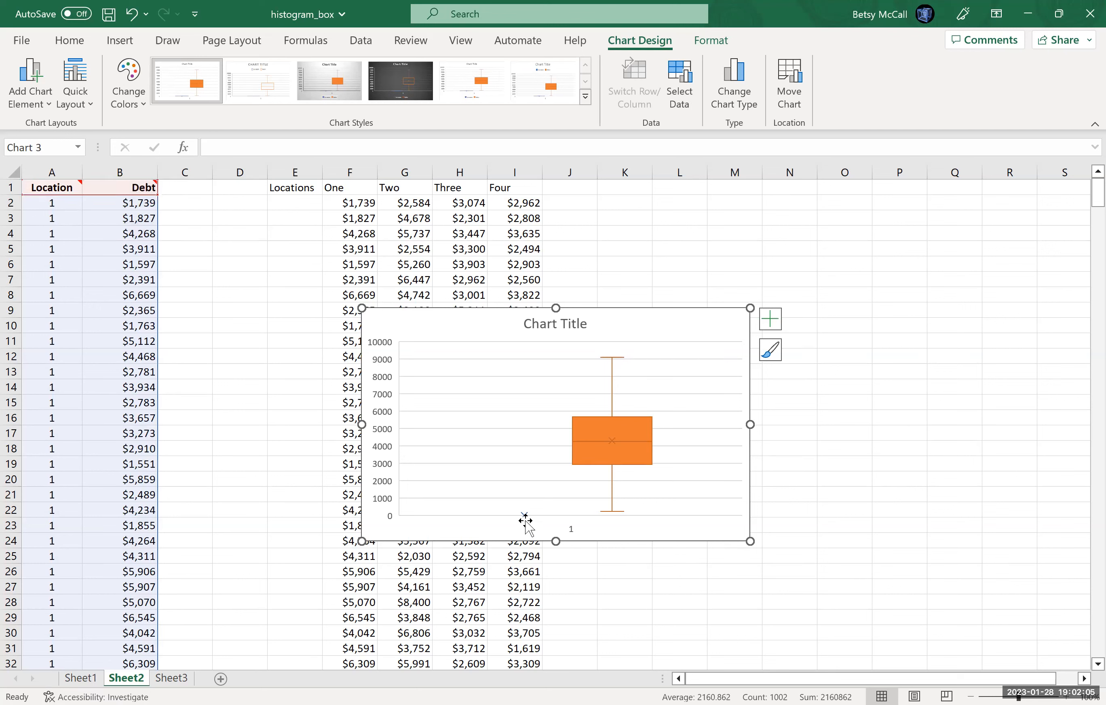
mouse_move(523, 514)
key("ctrl+z")
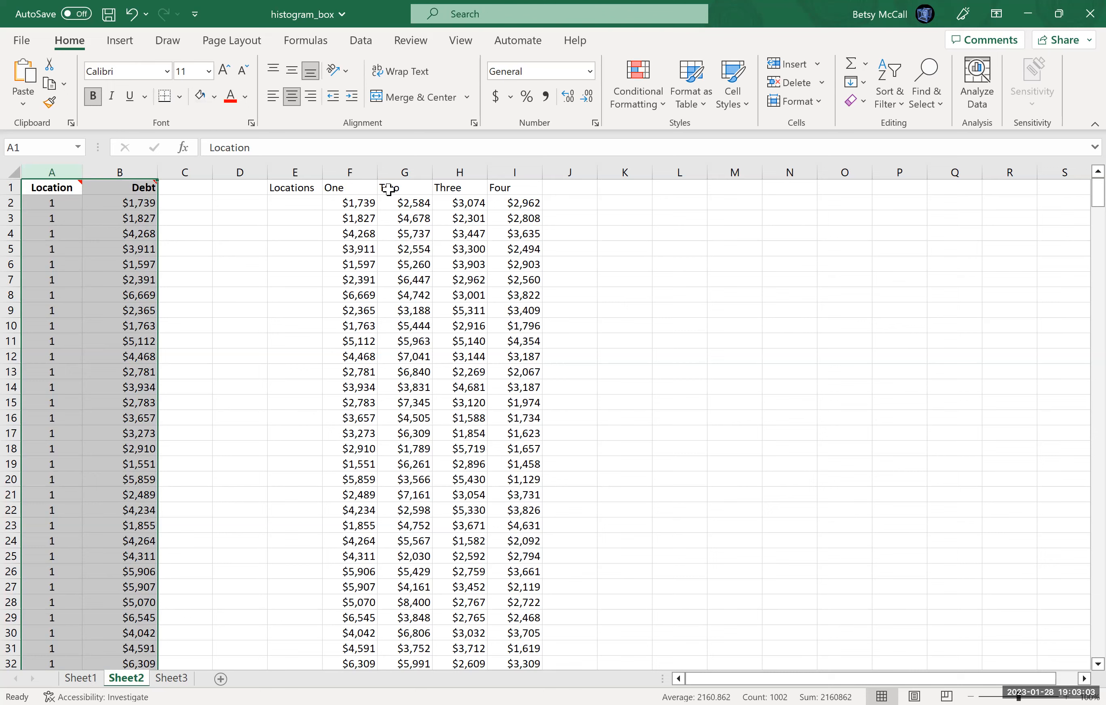
Insert a Box and Whisker chart from the One, Two, Three and Four columns (F through I).
left_click_drag(1082, 188, 1084, 311)
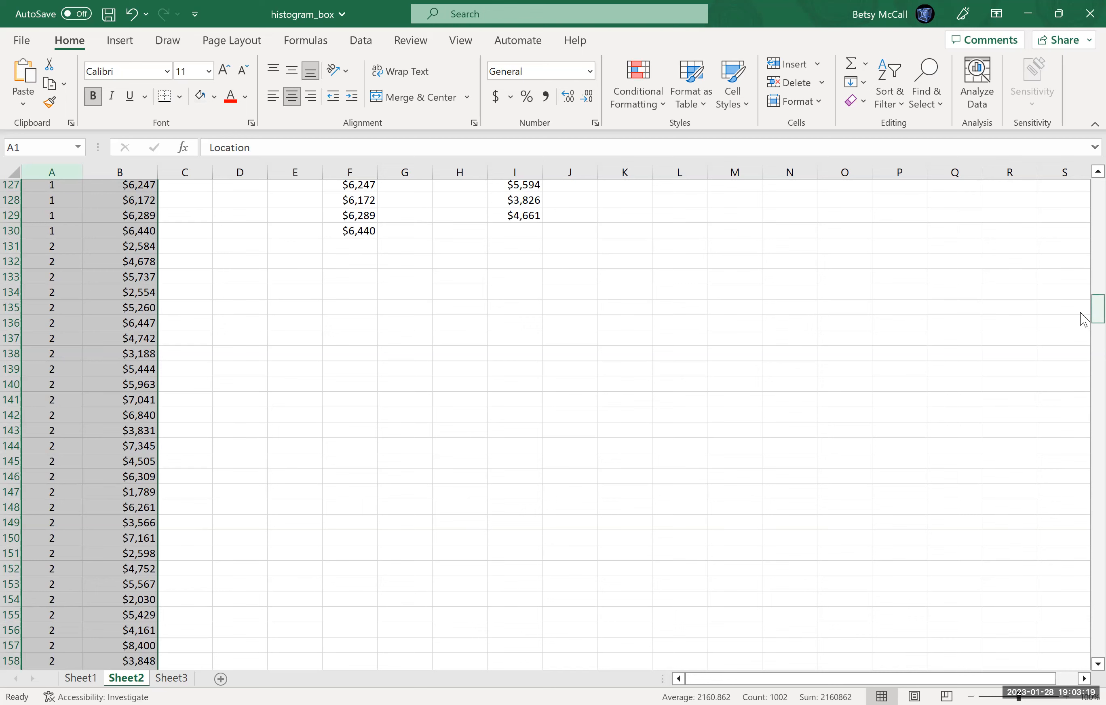
left_click_drag(1083, 309, 1087, 178)
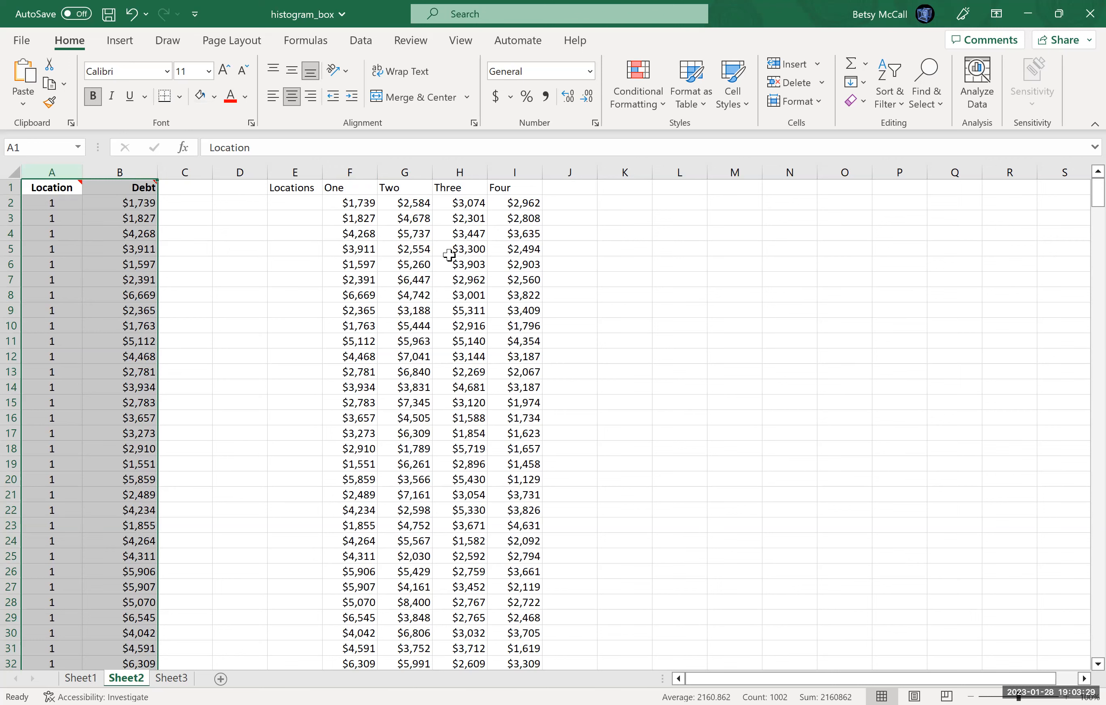
left_click(349, 173)
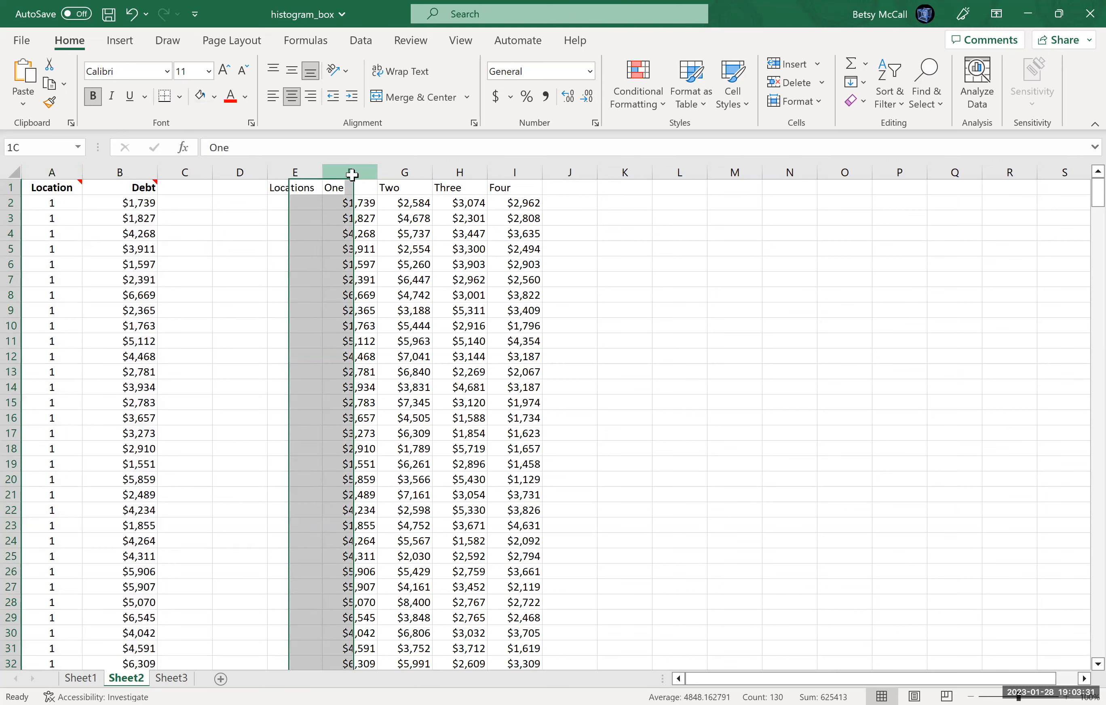
left_click_drag(349, 172, 516, 173)
left_click(122, 43)
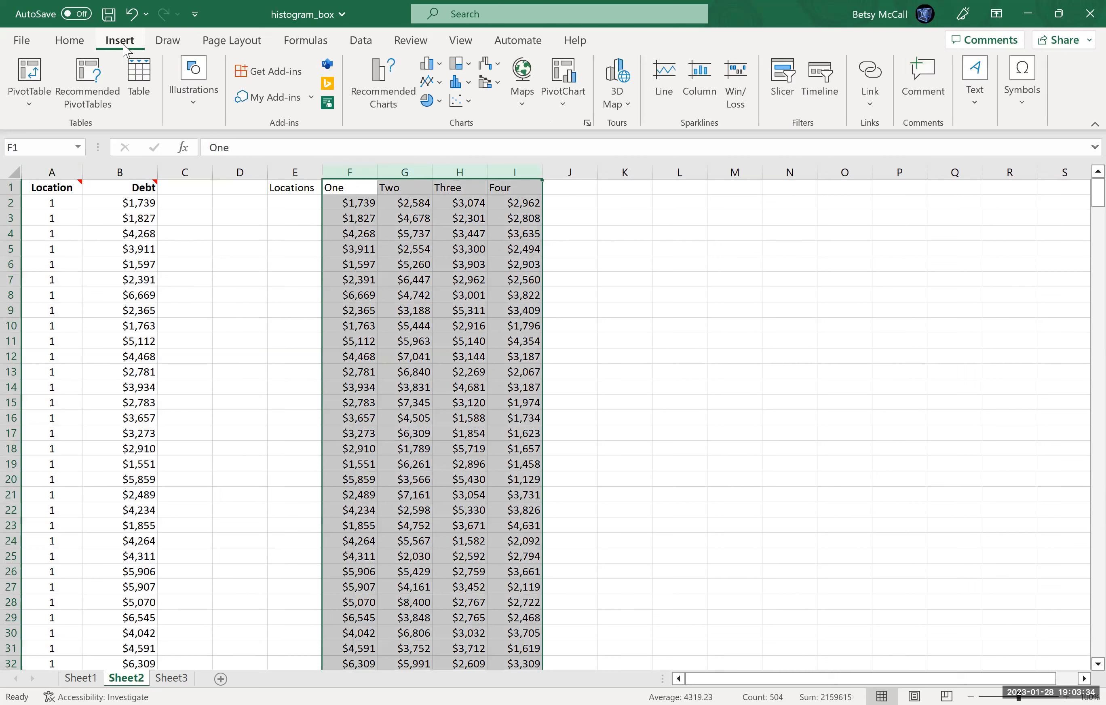
left_click(394, 108)
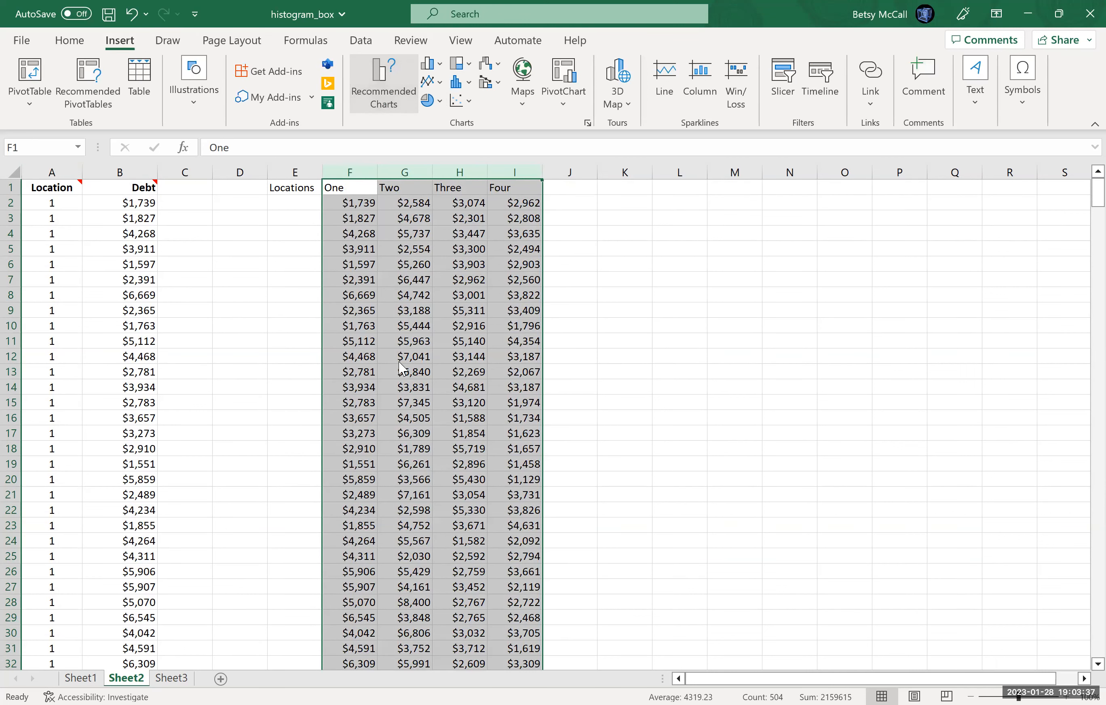
left_click(403, 143)
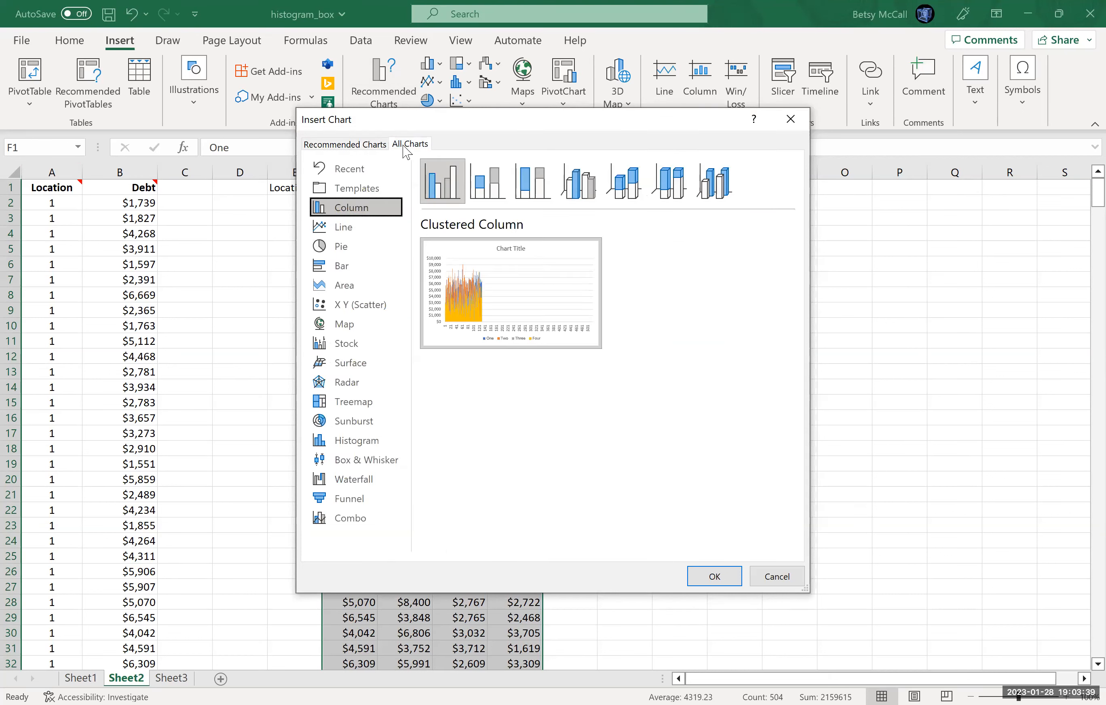
left_click(382, 464)
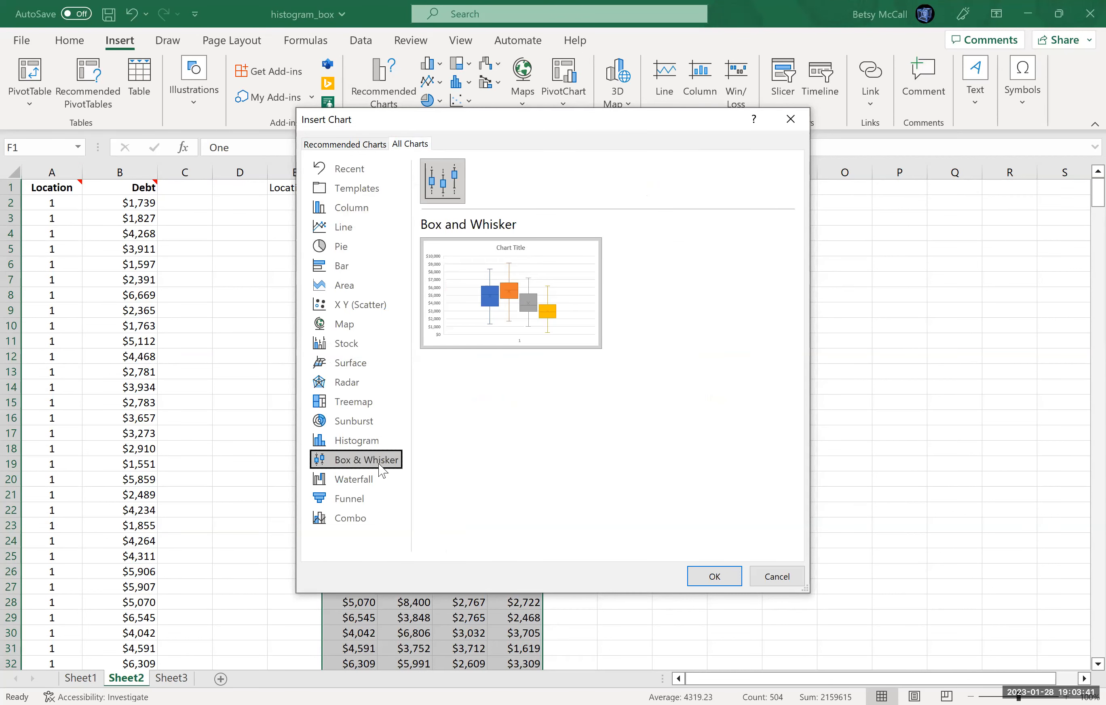
left_click(691, 583)
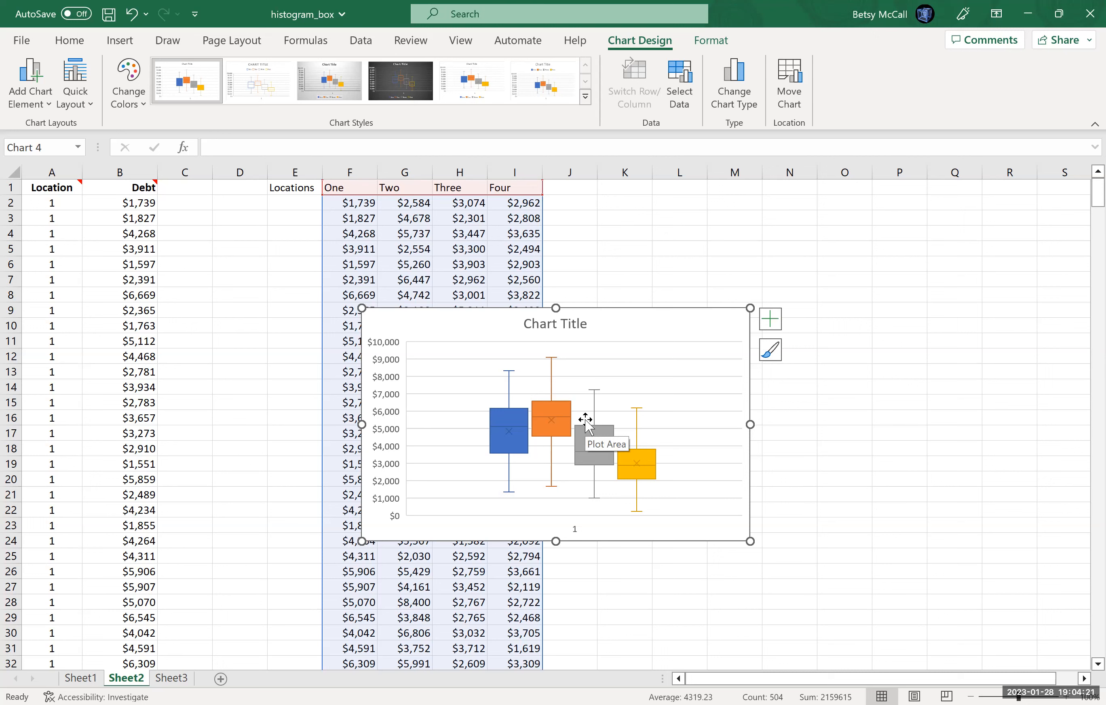
Change the chart title to "Comparing Debt by Location".
left_click(586, 323)
left_click(587, 324)
key("BackSpace")
key("BackSpace")
key("BackSpace")
key("BackSpace")
key("BackSpace")
key("BackSpace")
key("BackSpace")
key("BackSpace")
key("BackSpace")
key("BackSpace")
type("omparin")
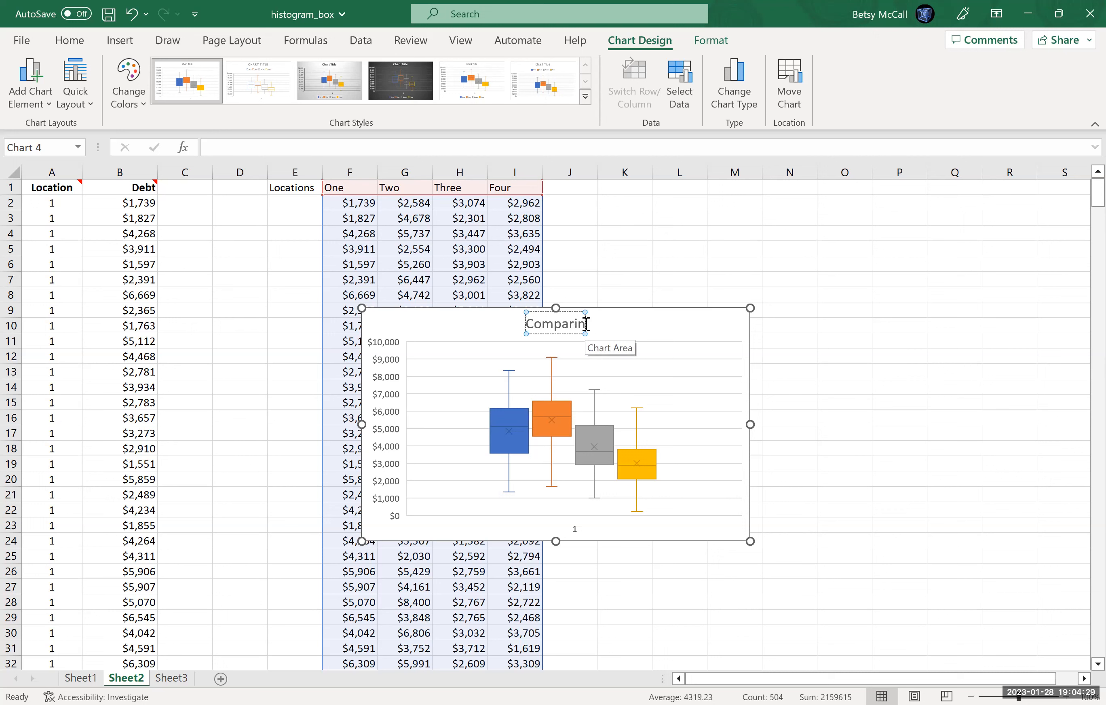
type("g Debt by")
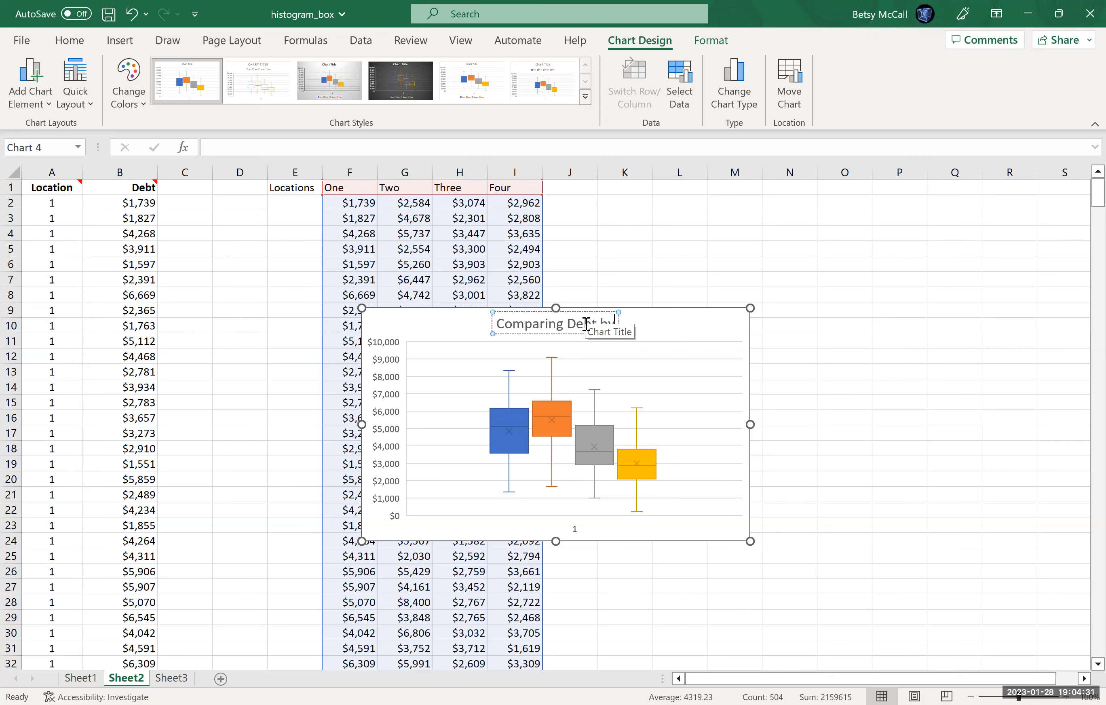
type(" Location")
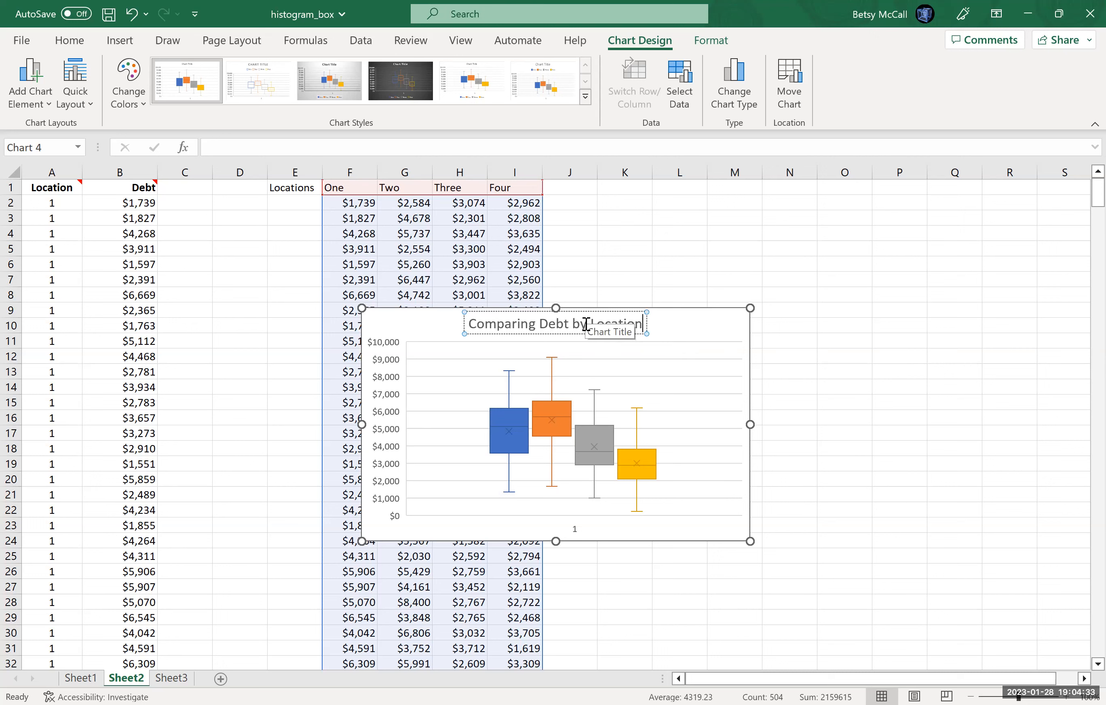
left_click(744, 322)
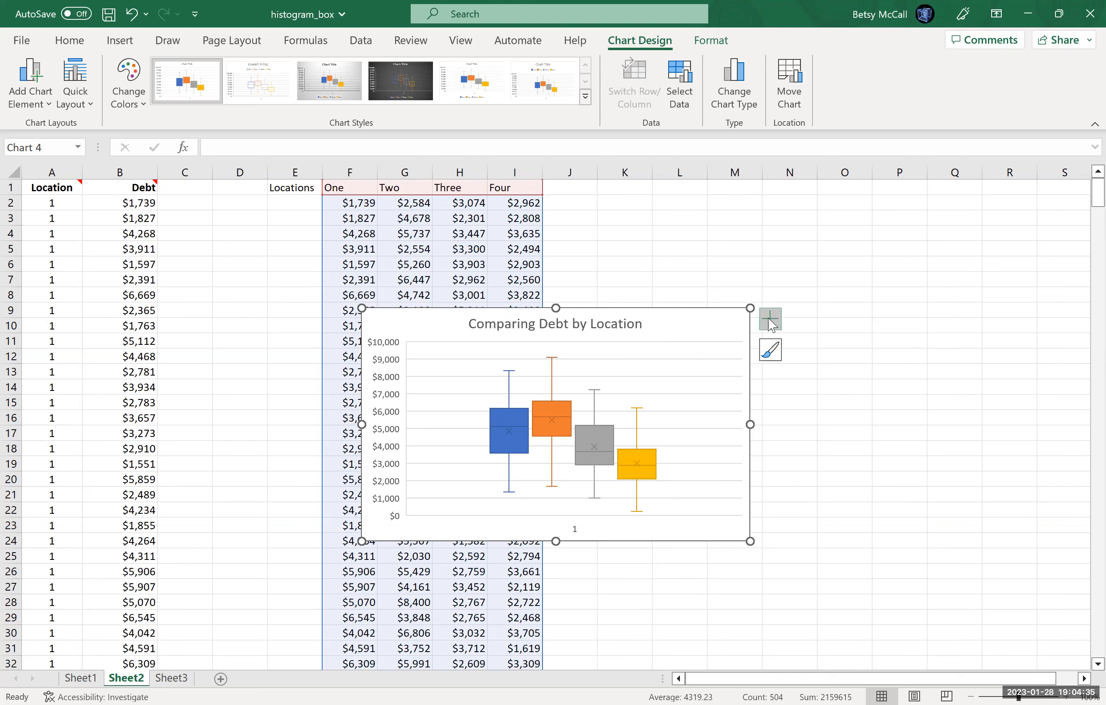
Add axis titles and a legend to the box plot.
left_click(770, 320)
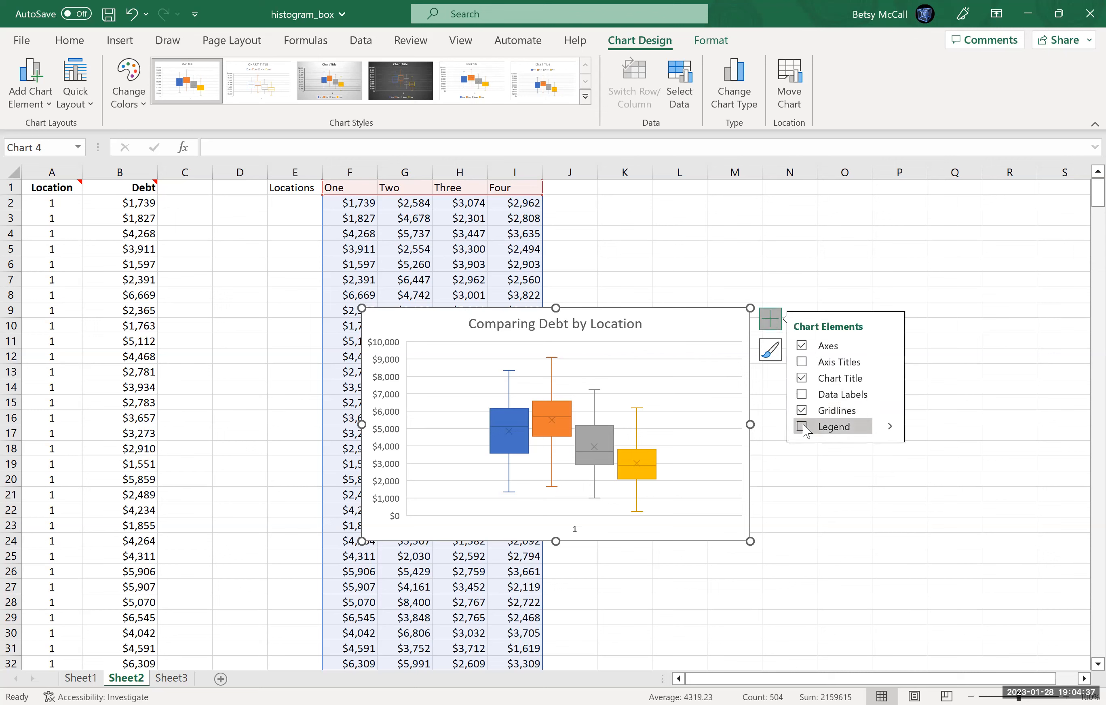
left_click(802, 427)
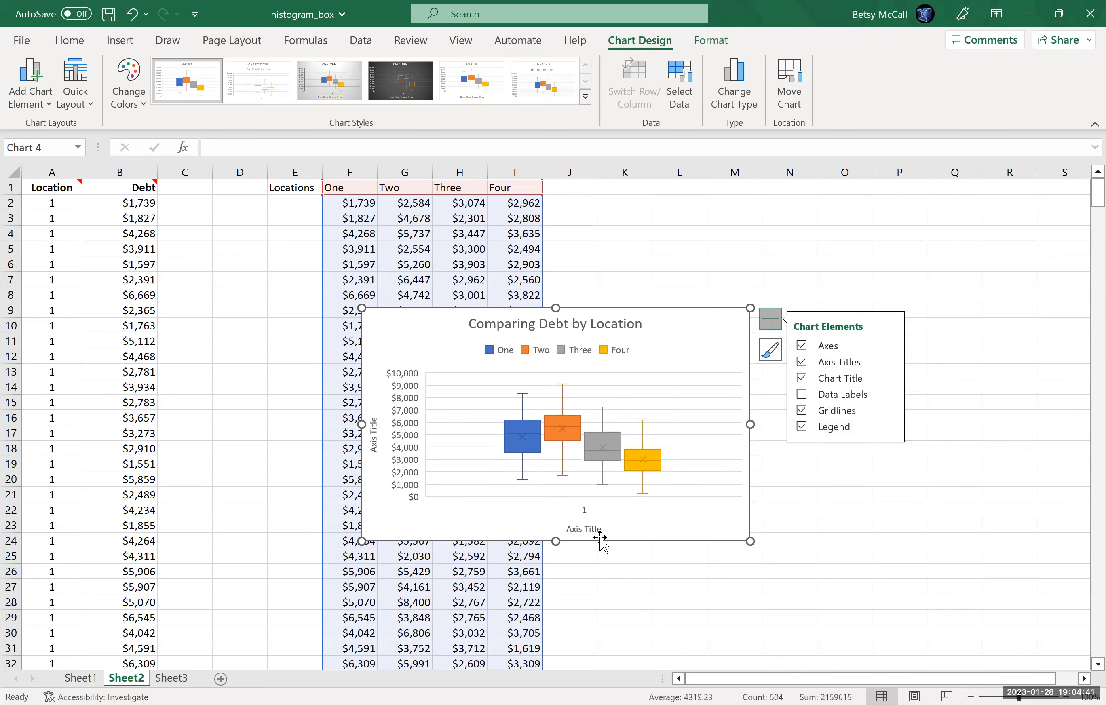
Change the horizontal axis title to "Locations".
left_click(598, 528)
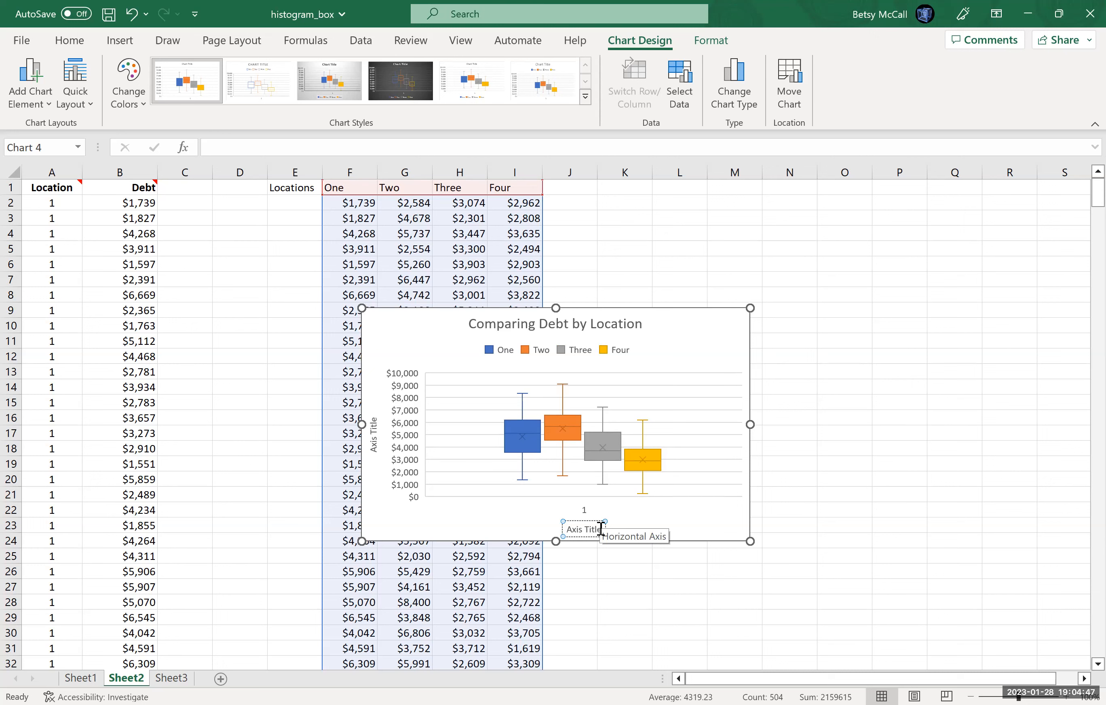
key("BackSpace")
key("BackSpace")
key("BackSpace")
key("BackSpace")
key("BackSpace")
key("BackSpace")
key("BackSpace")
key("BackSpace")
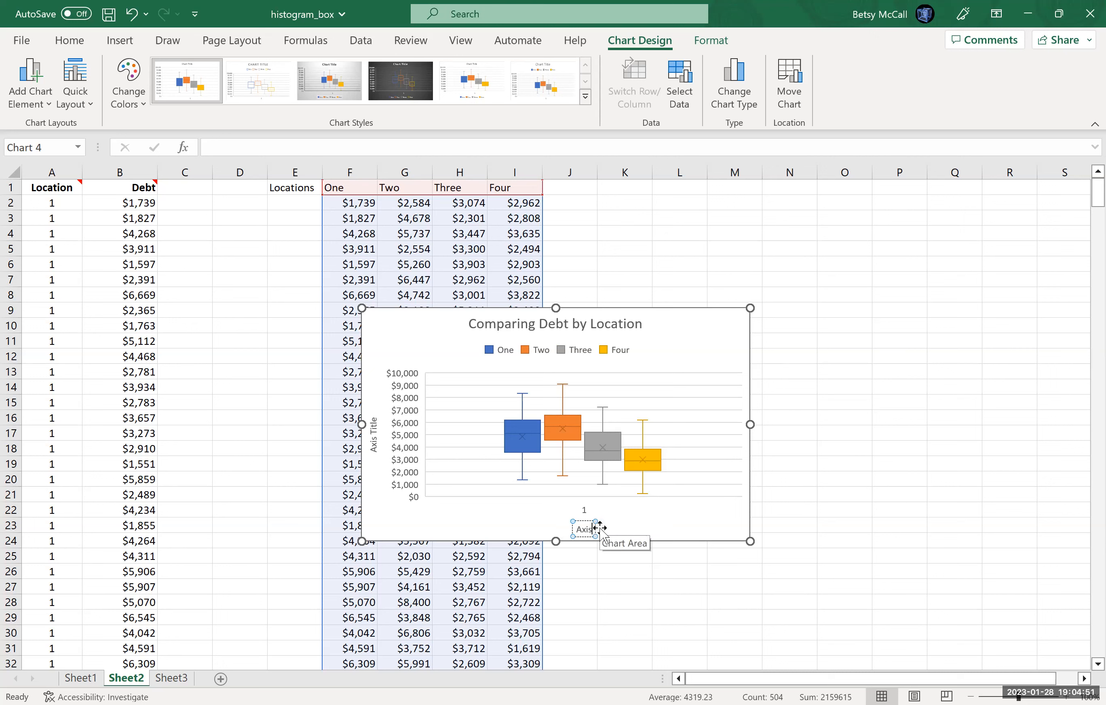
key("BackSpace")
type("Locations")
left_click(543, 470)
Change the vertical axis title to "Debt in Dollars" and move the chart off the data into the empty cells beside column I.
left_click(375, 425)
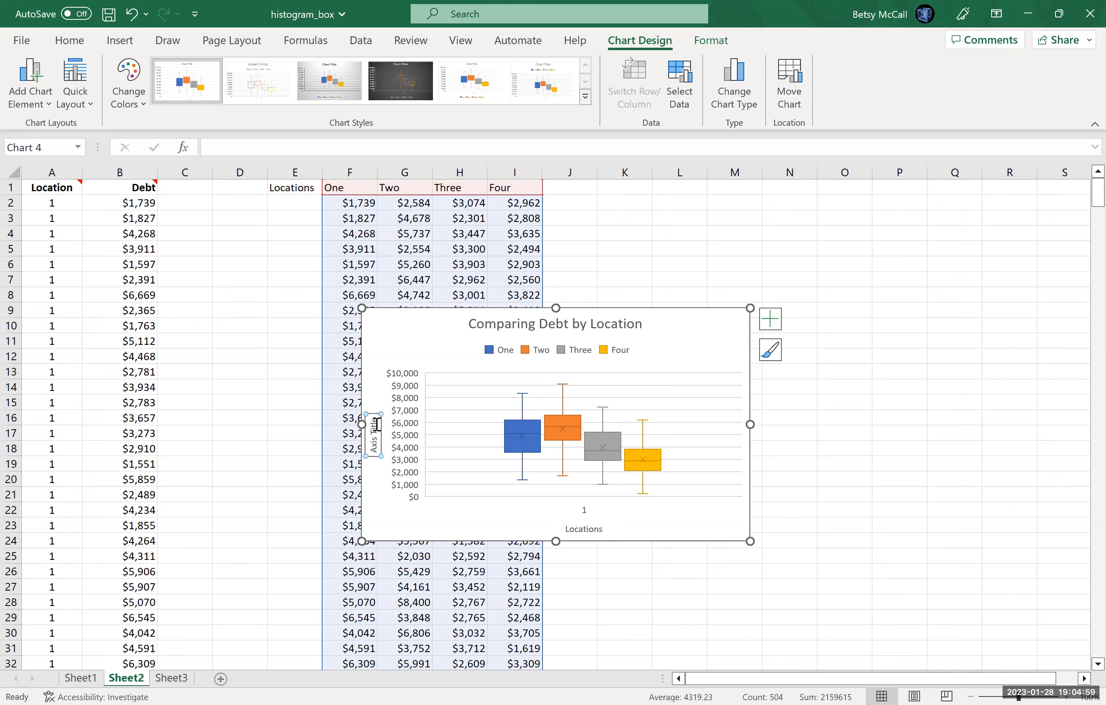
left_click(376, 422)
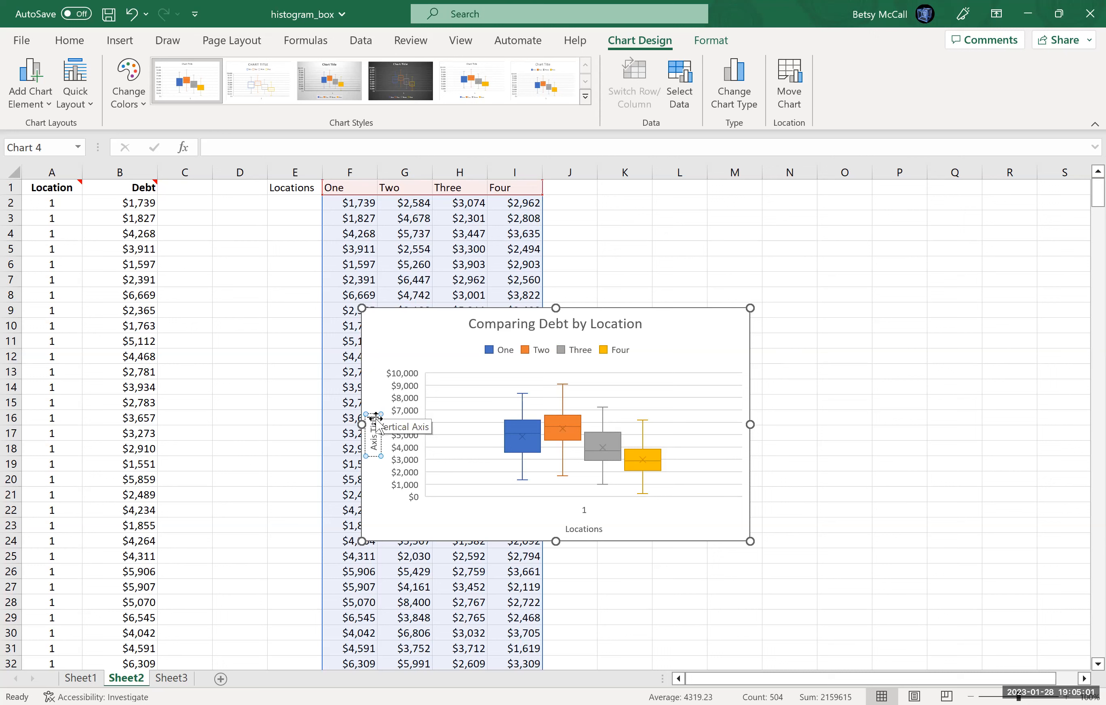
key("ctrl+a")
key("Delete")
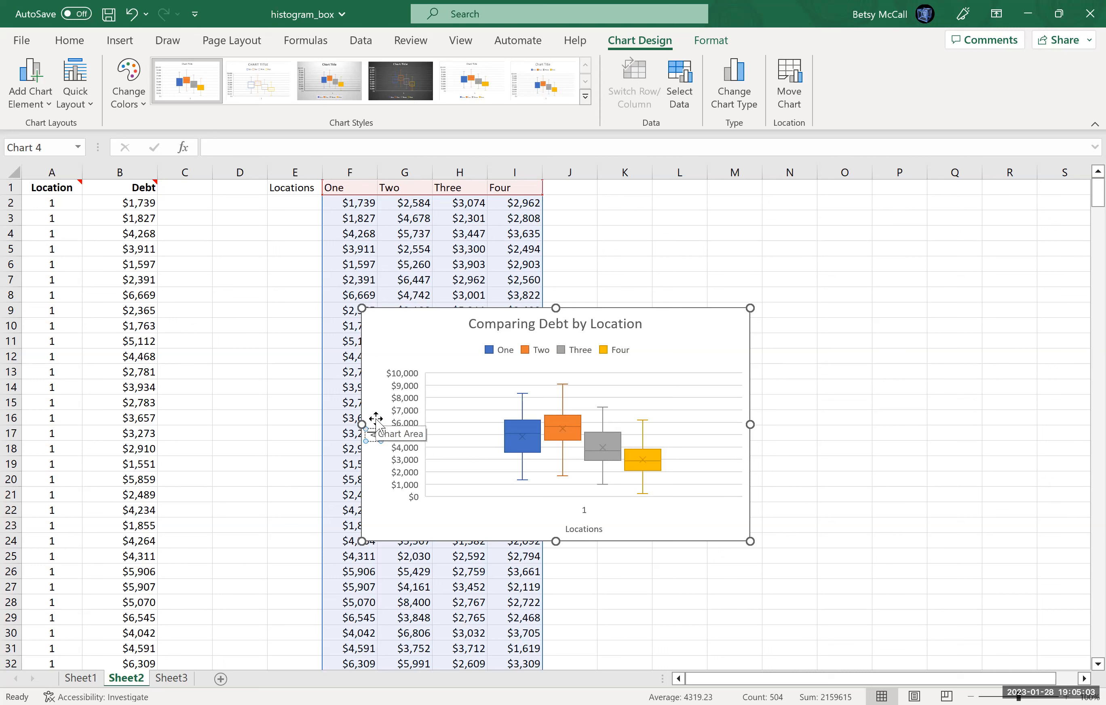
type("Debt in Dollars")
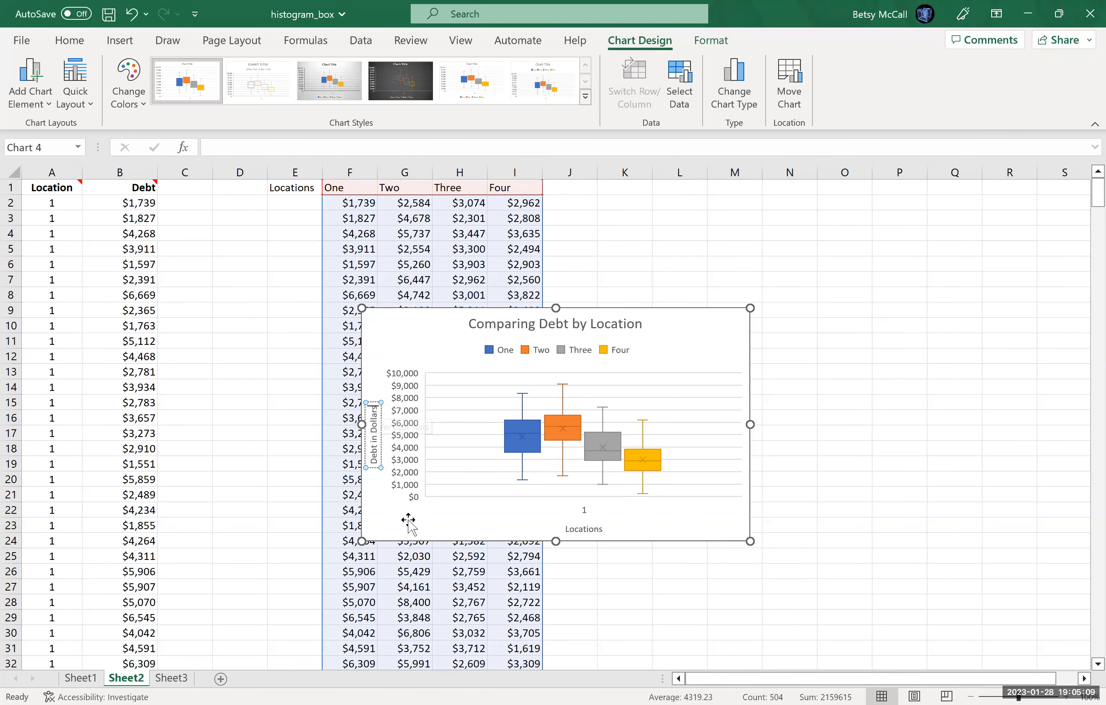
left_click_drag(676, 321, 869, 226)
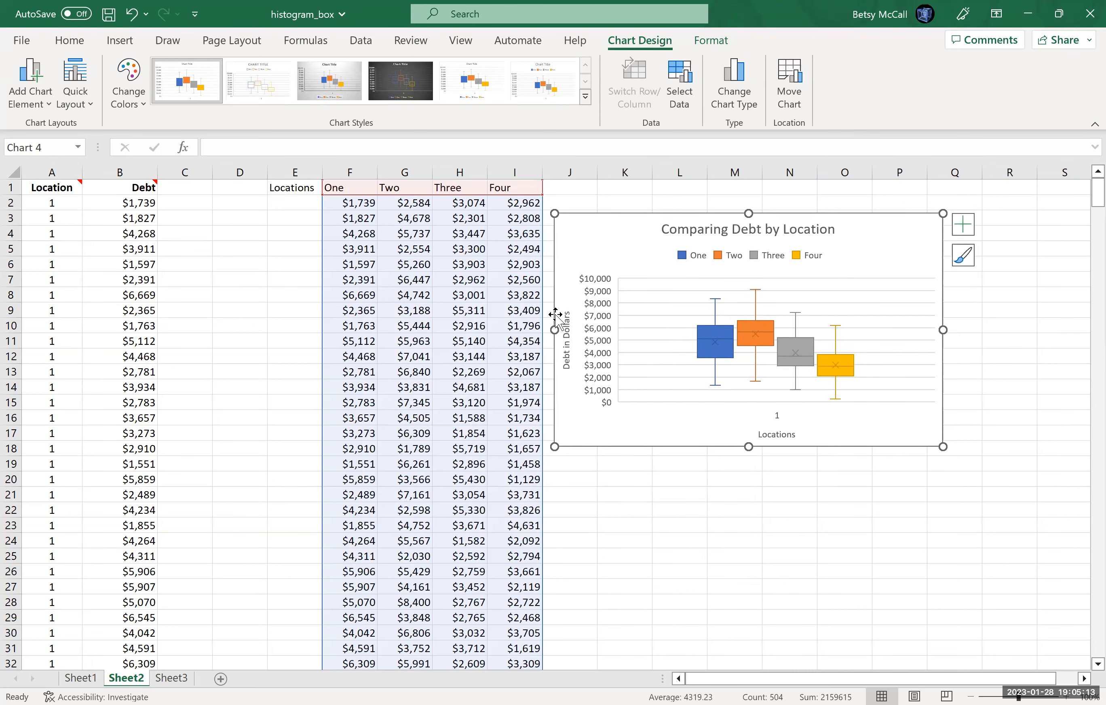